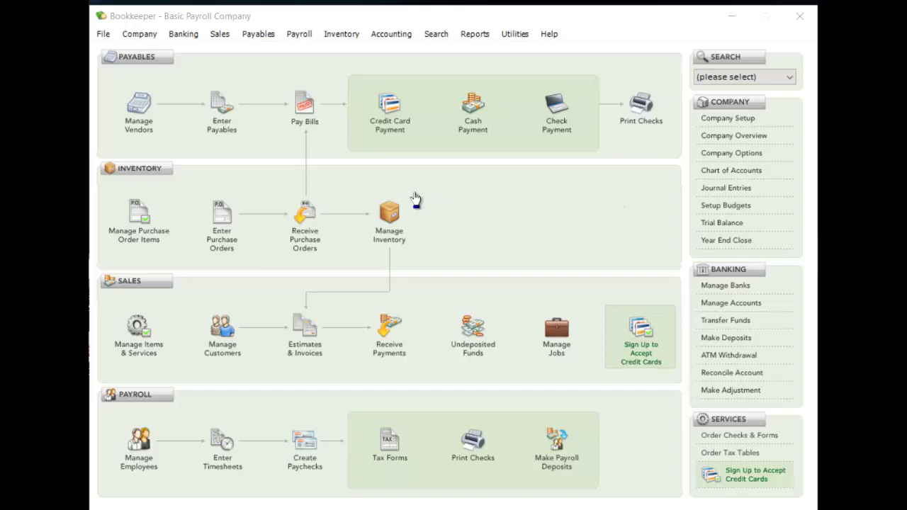
Step: Open Express Entry for the Primary Checking - 123-456-789 bank account
{"action": "left_click", "coordinate": [187, 36]}
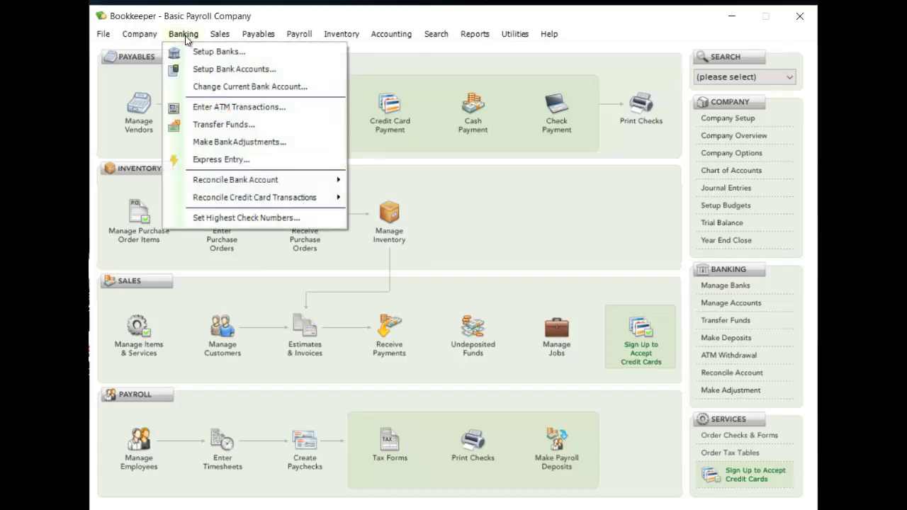
{"action": "left_click", "coordinate": [218, 162]}
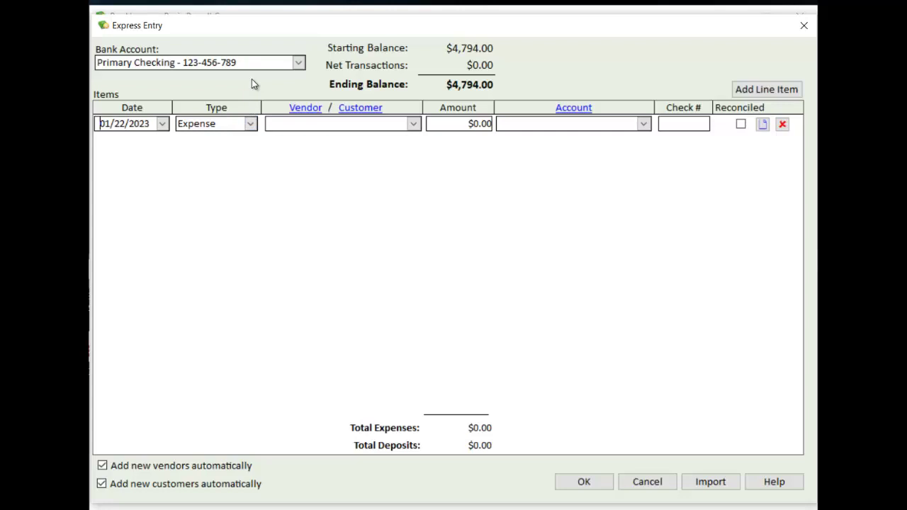
{"action": "left_click", "coordinate": [298, 63]}
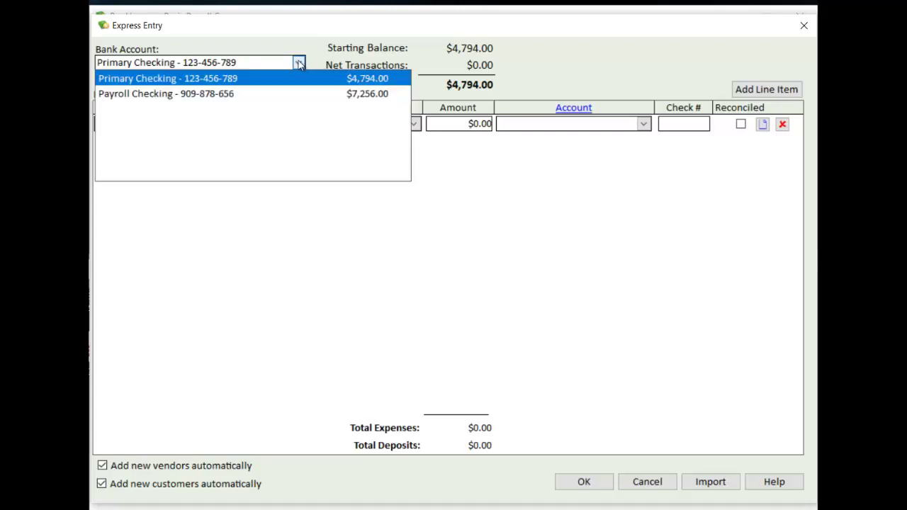
{"action": "left_click", "coordinate": [298, 63]}
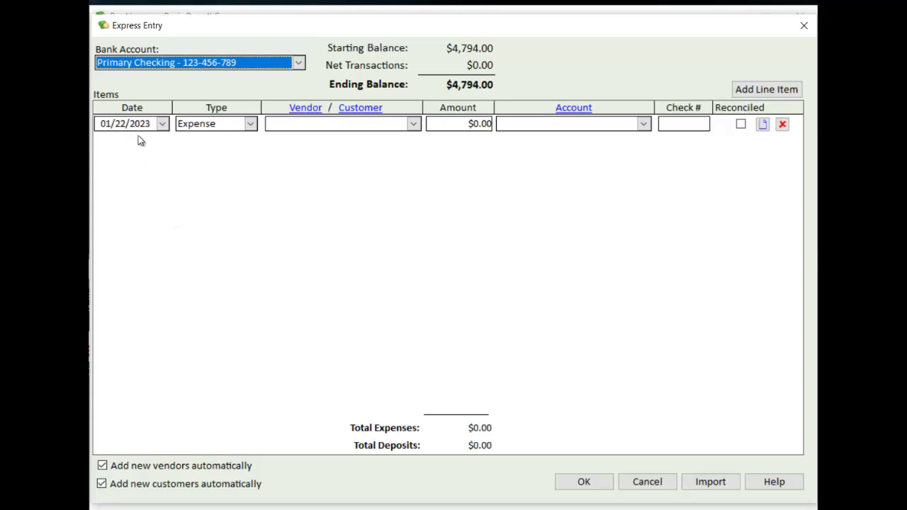
{"action": "left_click", "coordinate": [250, 124]}
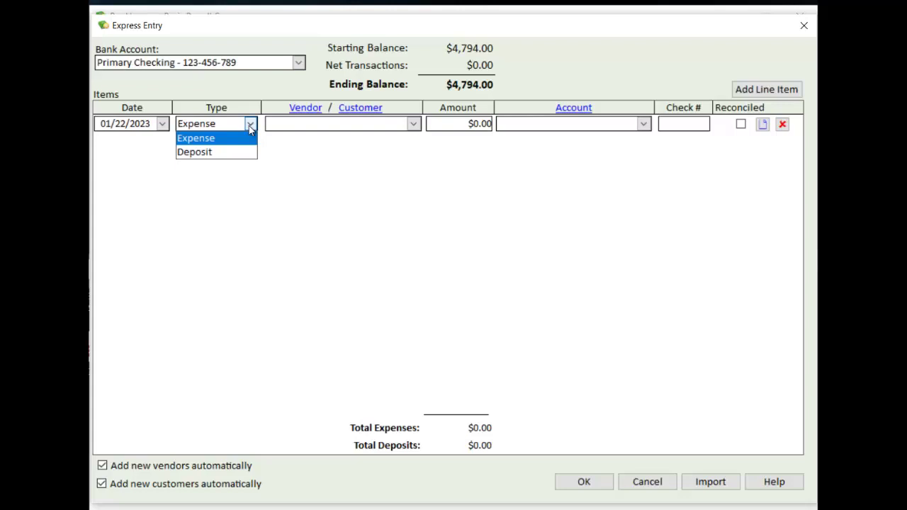
{"action": "left_click", "coordinate": [249, 124]}
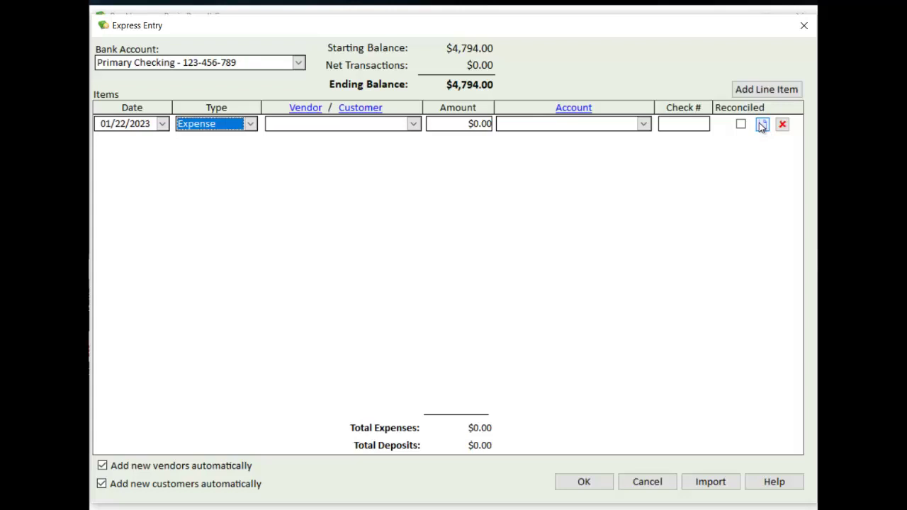
{"action": "left_click", "coordinate": [762, 124]}
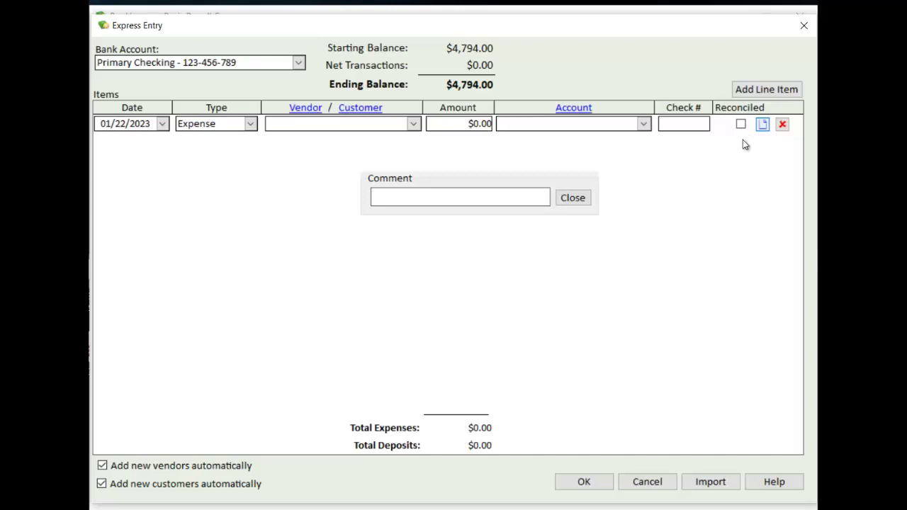
{"action": "left_click", "coordinate": [573, 198]}
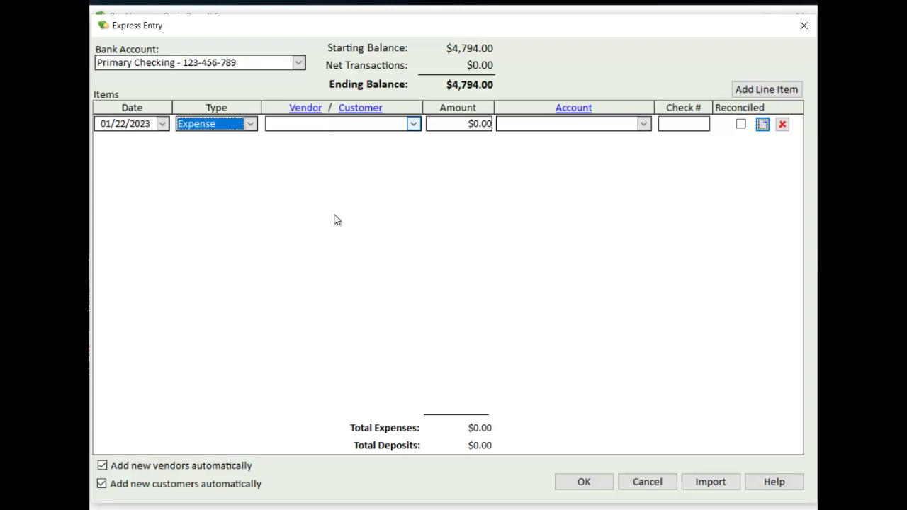
Step: Enter a $24 Cell Phone Provider expense and a $34 Office Supply Store expense
{"action": "left_click", "coordinate": [413, 124]}
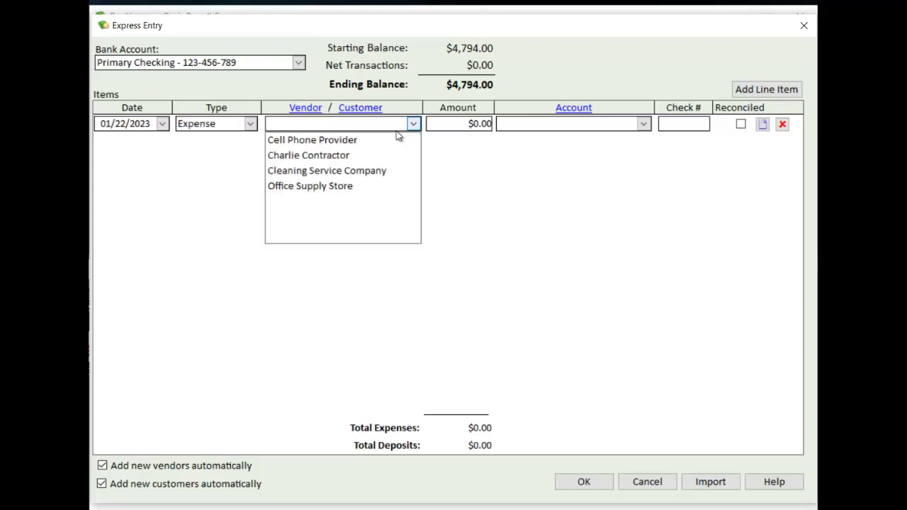
{"action": "left_click", "coordinate": [328, 142]}
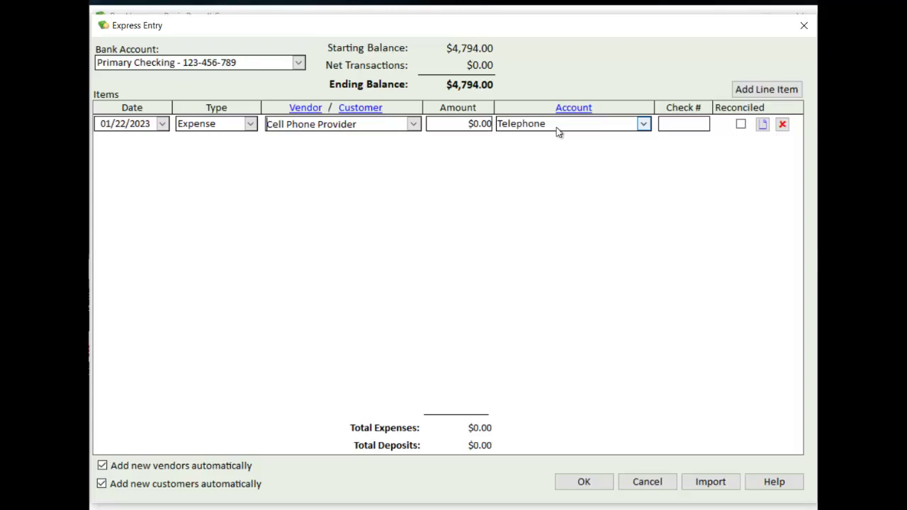
{"action": "left_click", "coordinate": [464, 125]}
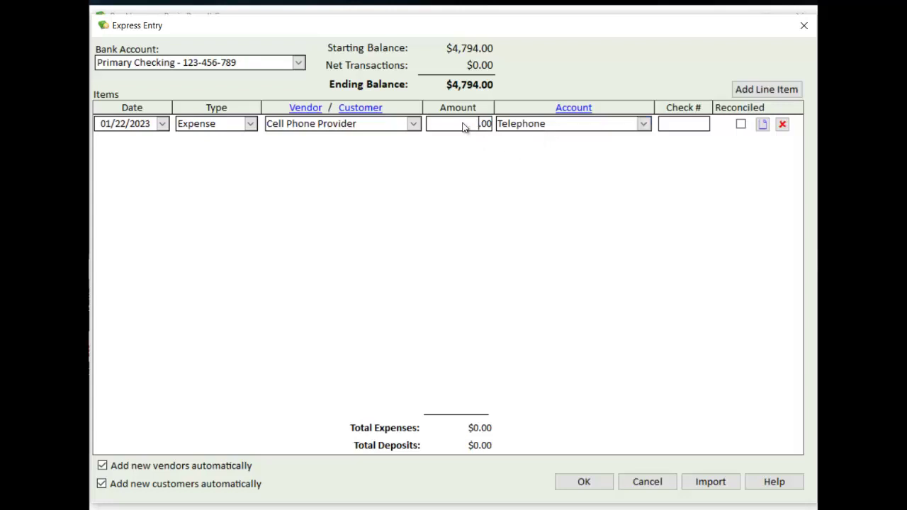
{"action": "type", "text": "24"}
{"action": "key", "text": "Return"}
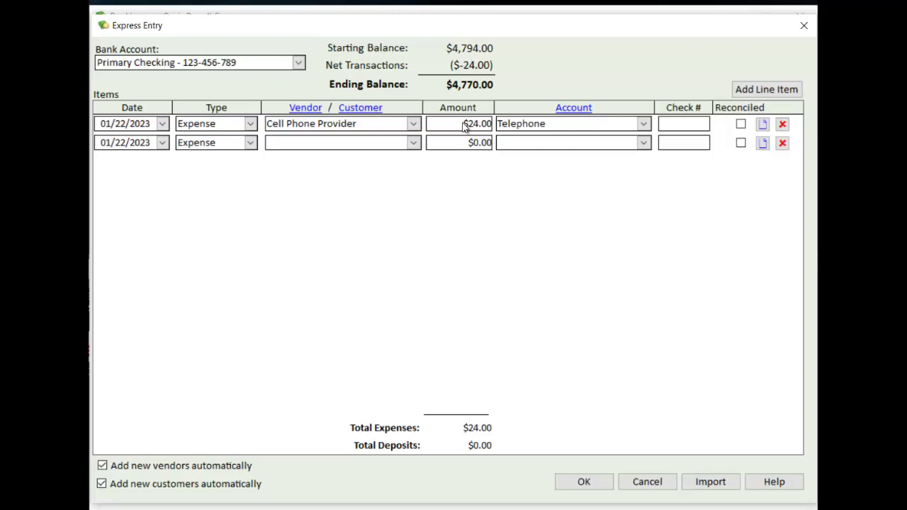
{"action": "type", "text": "Office Supply Store"}
{"action": "key", "text": "Tab"}
{"action": "type", "text": "34"}
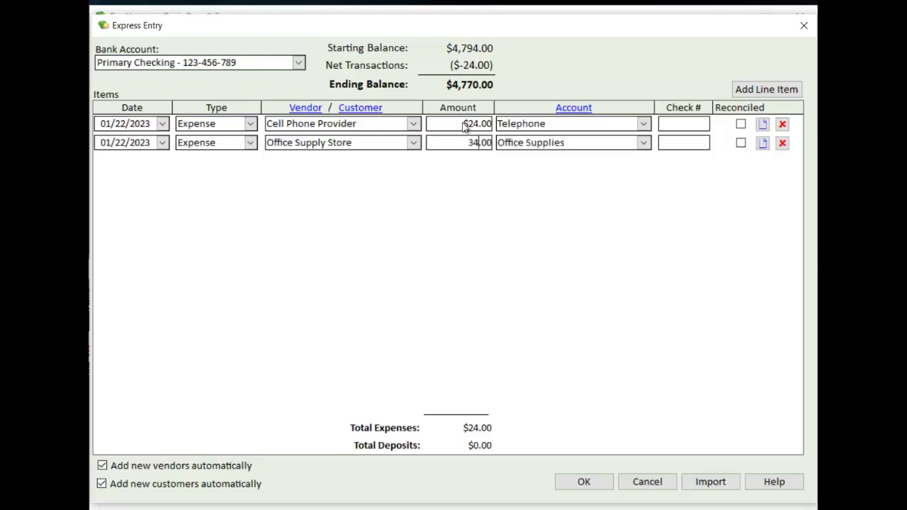
{"action": "key", "text": "Tab"}
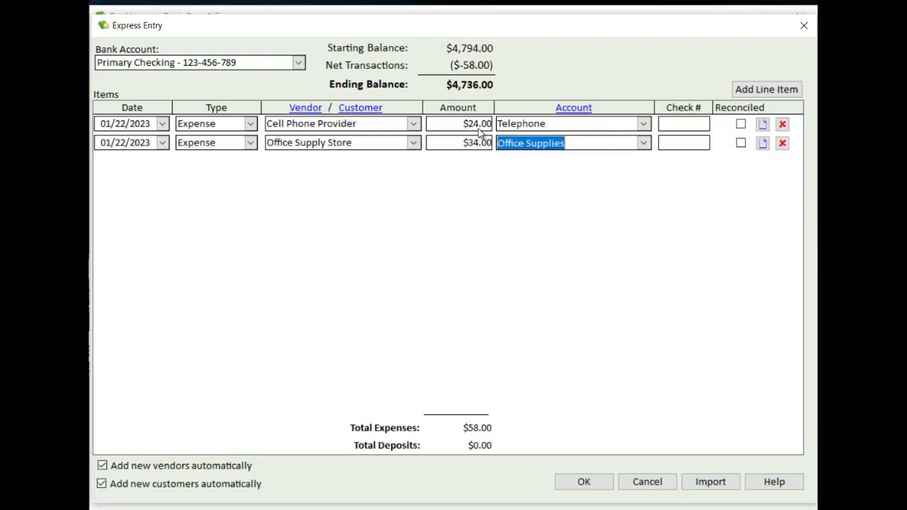
Step: Add a $1,000 Deposit line from AAA Customer posted to the Sales account
{"action": "key", "text": "Return"}
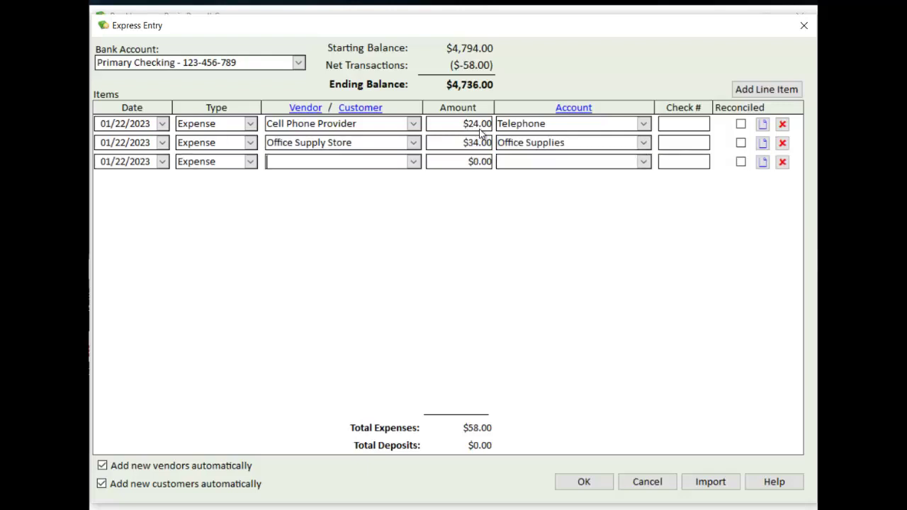
{"action": "left_click", "coordinate": [250, 161]}
{"action": "left_click", "coordinate": [242, 189]}
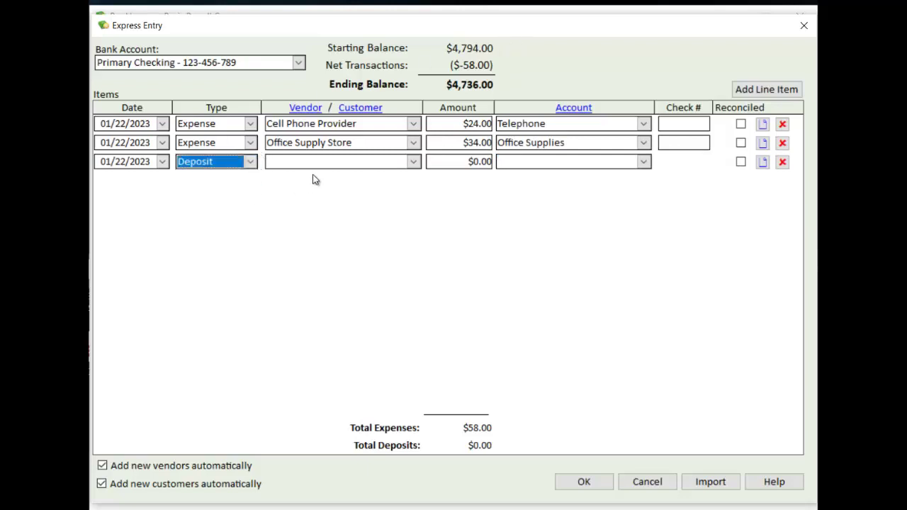
{"action": "left_click", "coordinate": [412, 162]}
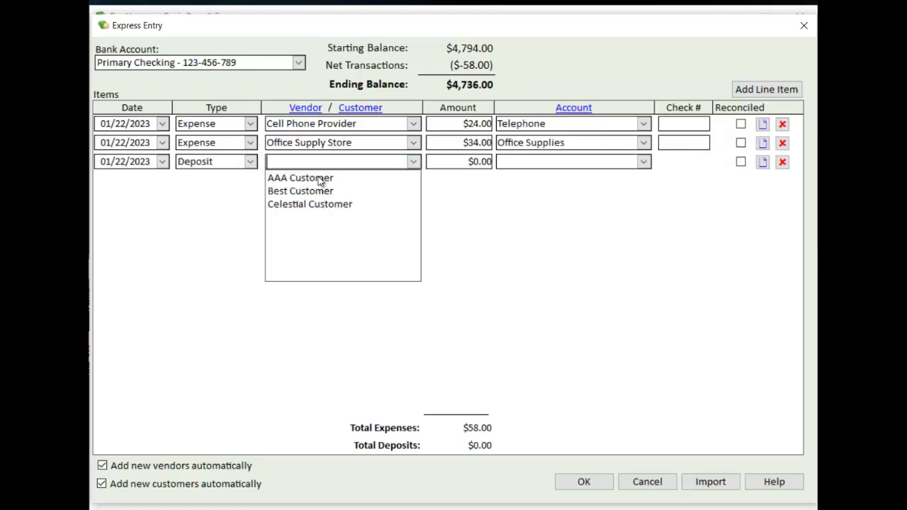
{"action": "left_click", "coordinate": [323, 177]}
{"action": "left_click", "coordinate": [447, 162]}
{"action": "key", "text": "BackSpace"}
{"action": "type", "text": "1000"}
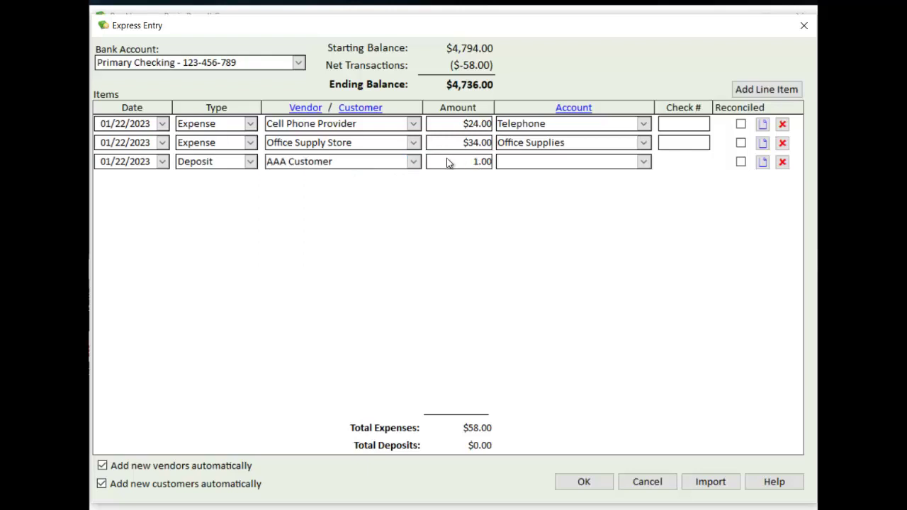
{"action": "key", "text": "Tab"}
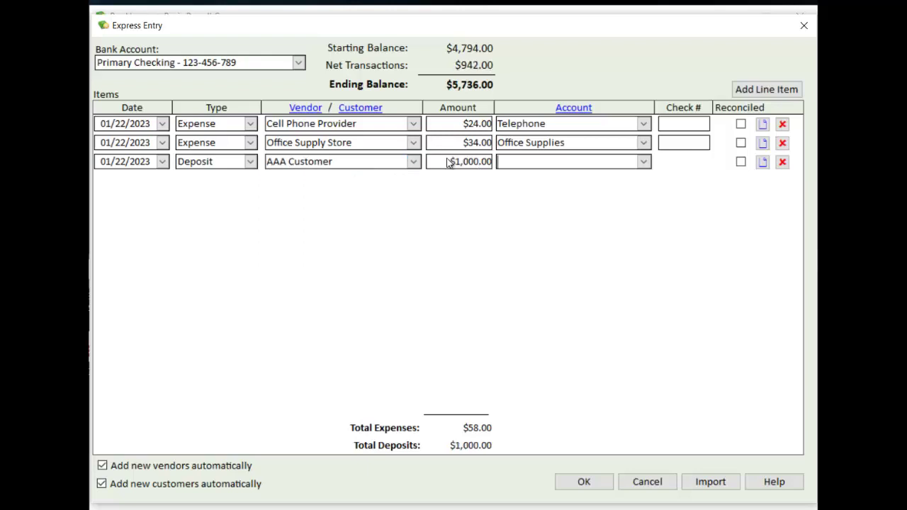
{"action": "type", "text": "Sales"}
Step: Save the three entries and reopen Express Entry, now starting from $5,736.00
{"action": "left_click", "coordinate": [591, 477]}
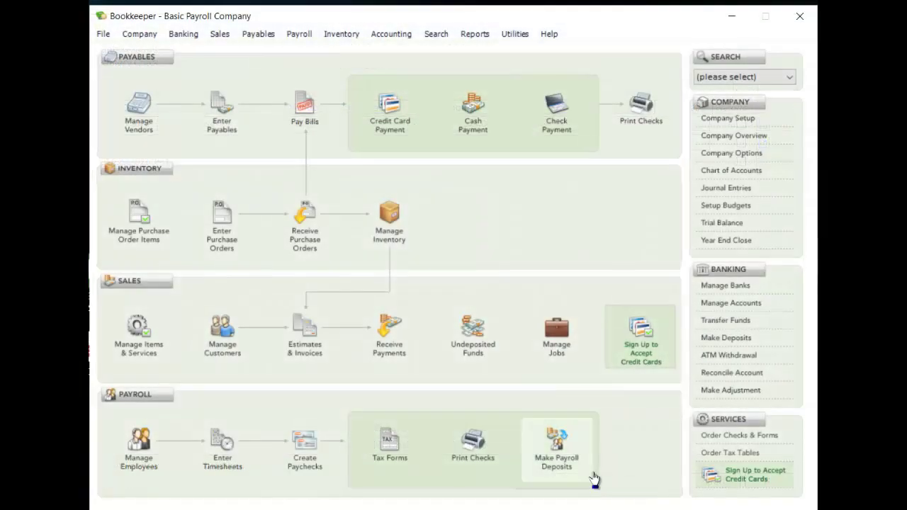
{"action": "left_click", "coordinate": [184, 34]}
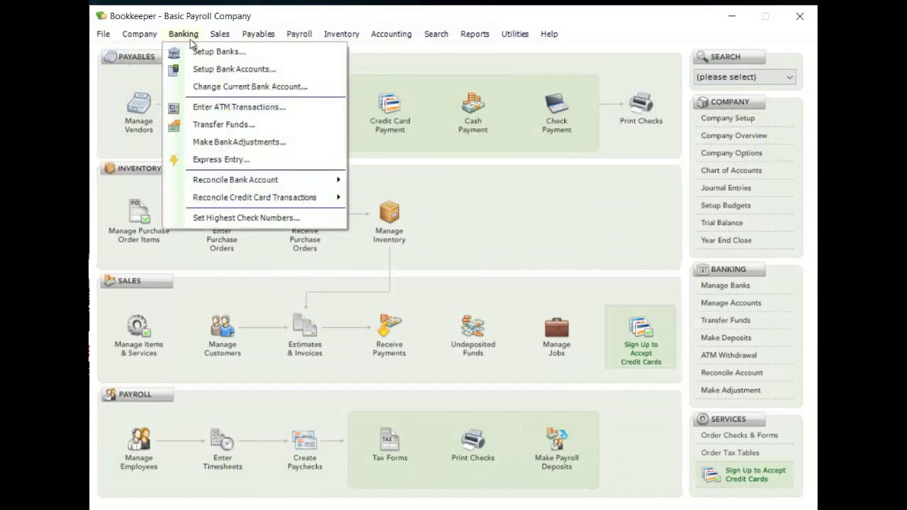
{"action": "left_click", "coordinate": [220, 159]}
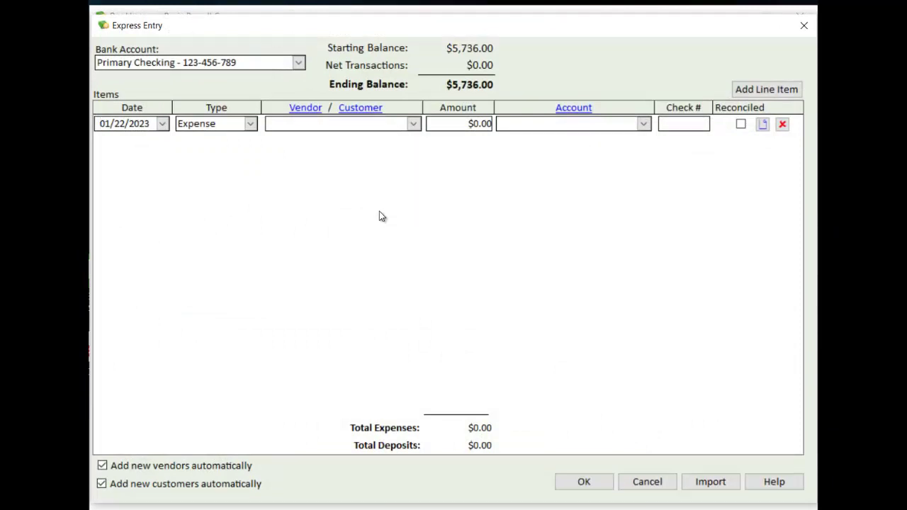
Step: Start an import of bank entries into Express Entry
{"action": "left_click", "coordinate": [720, 486]}
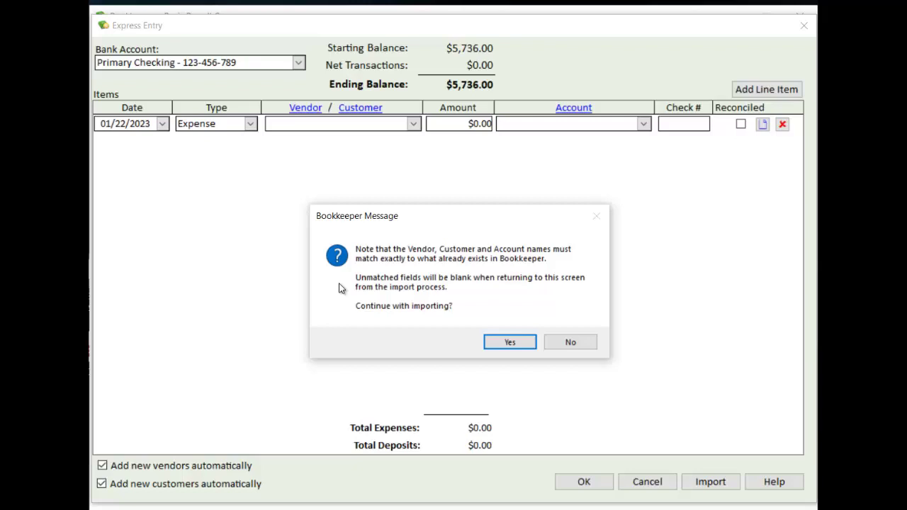
Step: Confirm the import, choose List of Bank Account Entries and select Import Bank Entry.csv
{"action": "left_click", "coordinate": [508, 343]}
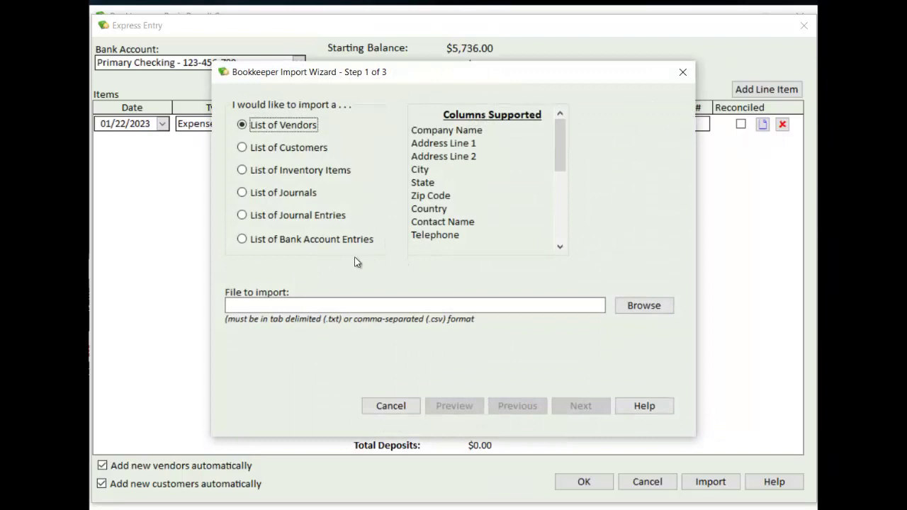
{"action": "left_click", "coordinate": [271, 243]}
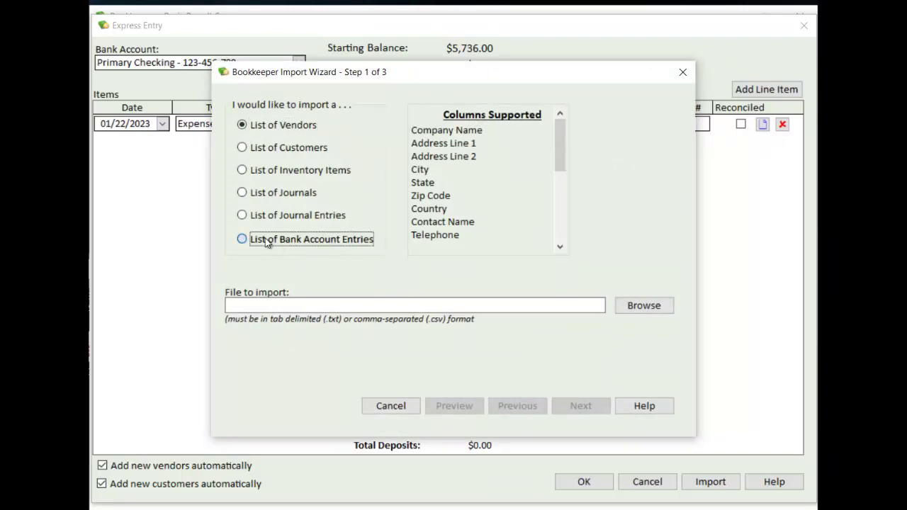
{"action": "left_click", "coordinate": [629, 309]}
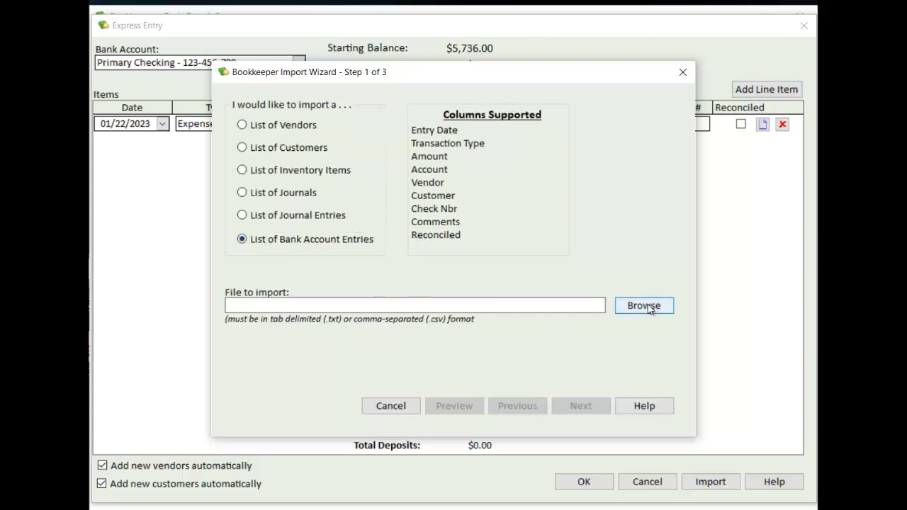
{"action": "left_click", "coordinate": [351, 172]}
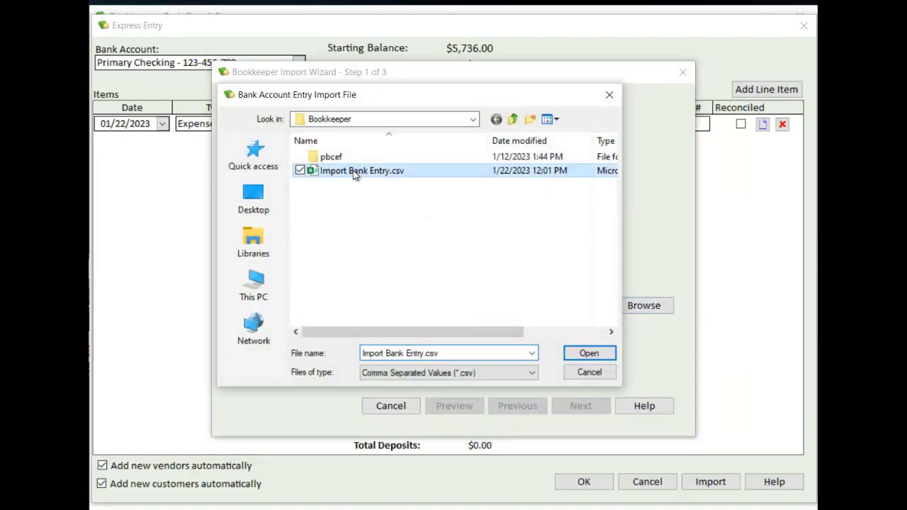
{"action": "left_click", "coordinate": [588, 354]}
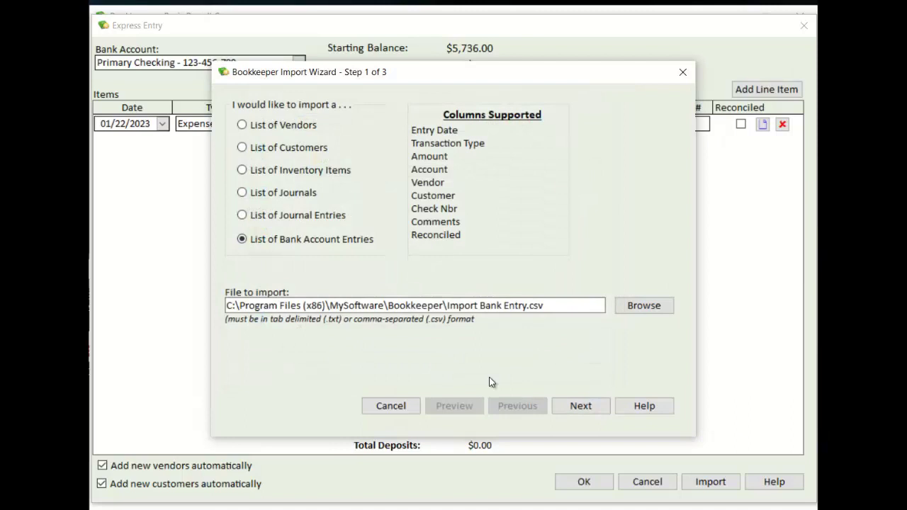
{"action": "left_click", "coordinate": [579, 406]}
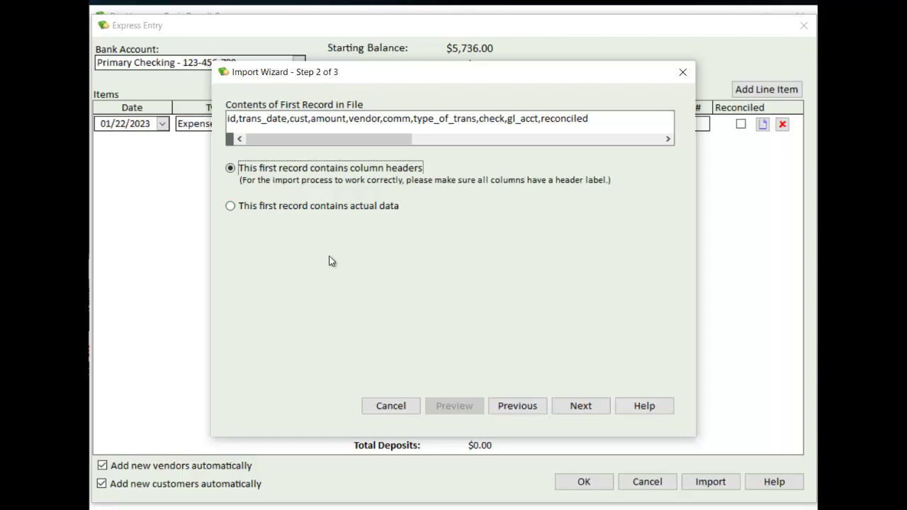
Step: Advance to Step 3 field mapping, keeping the first record as column headers
{"action": "left_click", "coordinate": [575, 409]}
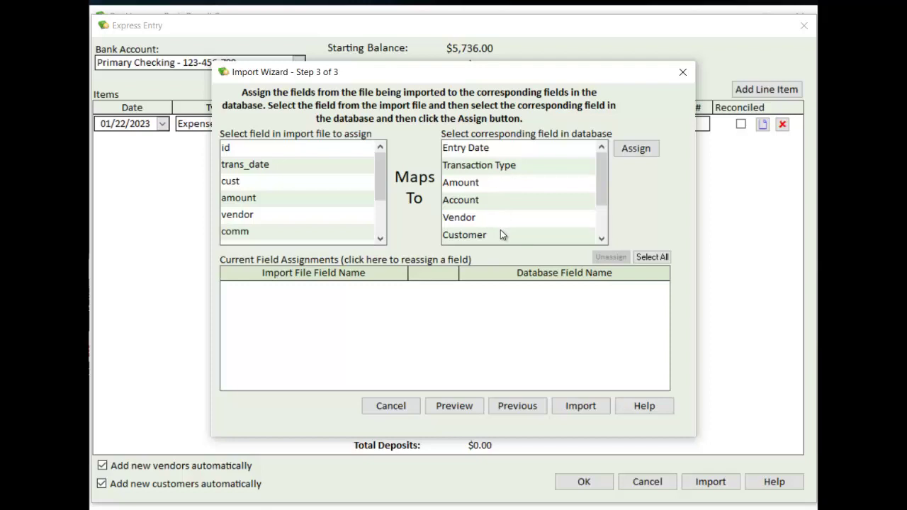
Step: Map trans_date, type_of_trans, amount and gl_acct to Entry Date, Transaction Type, Amount and Account
{"action": "left_click", "coordinate": [460, 151]}
{"action": "left_click", "coordinate": [309, 167]}
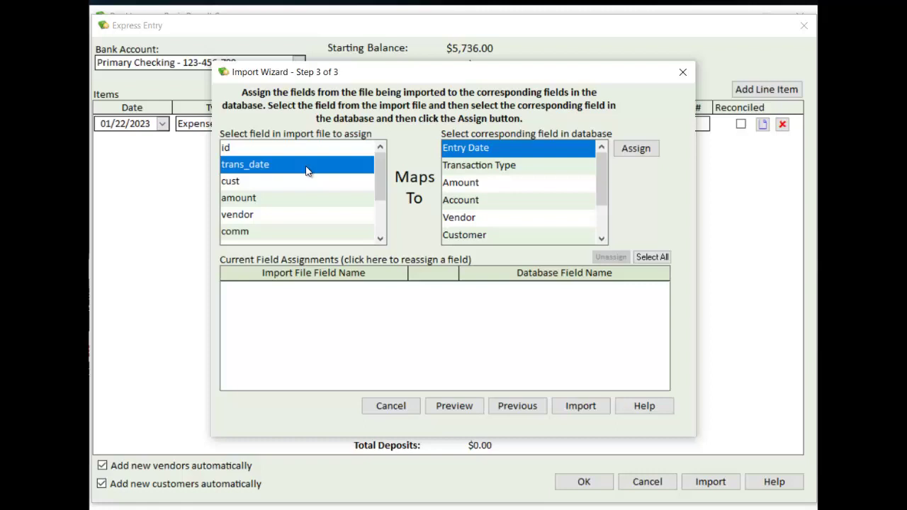
{"action": "left_click", "coordinate": [635, 150]}
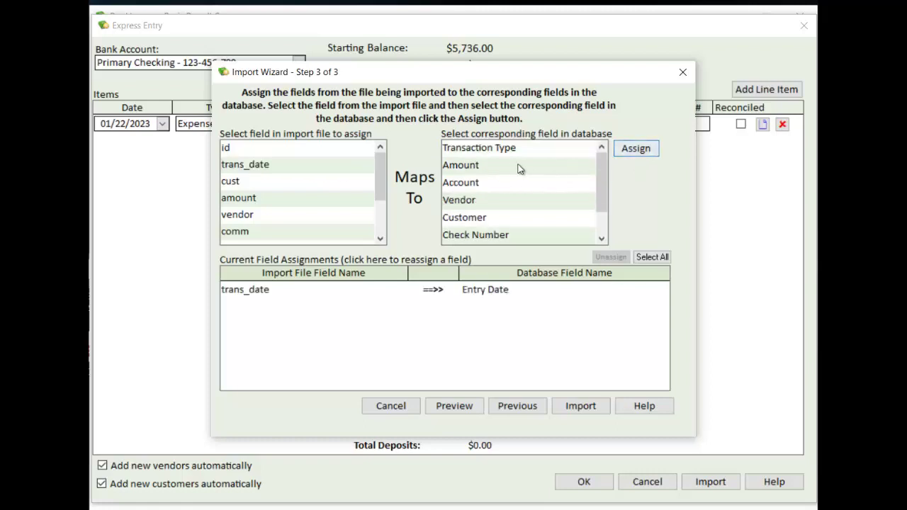
{"action": "left_click", "coordinate": [493, 150]}
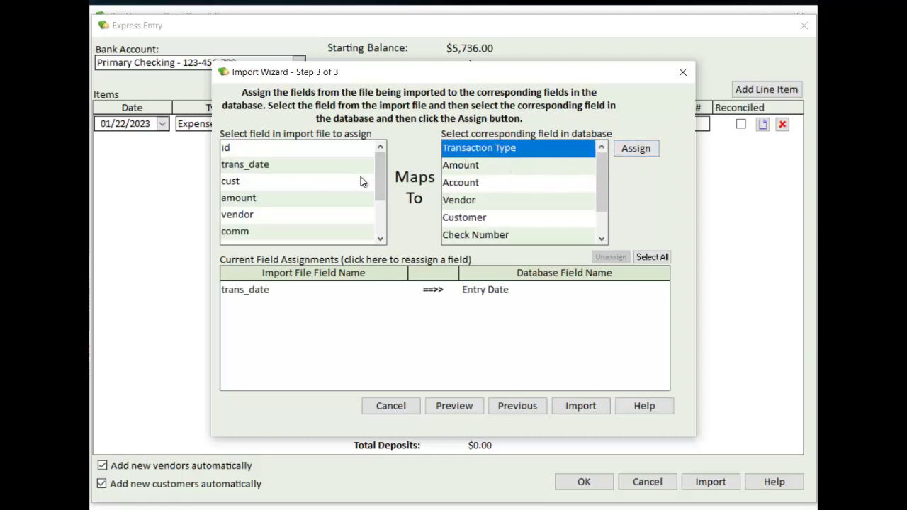
{"action": "scroll", "coordinate": [380, 191], "scroll_direction": "down", "scroll_amount": 1}
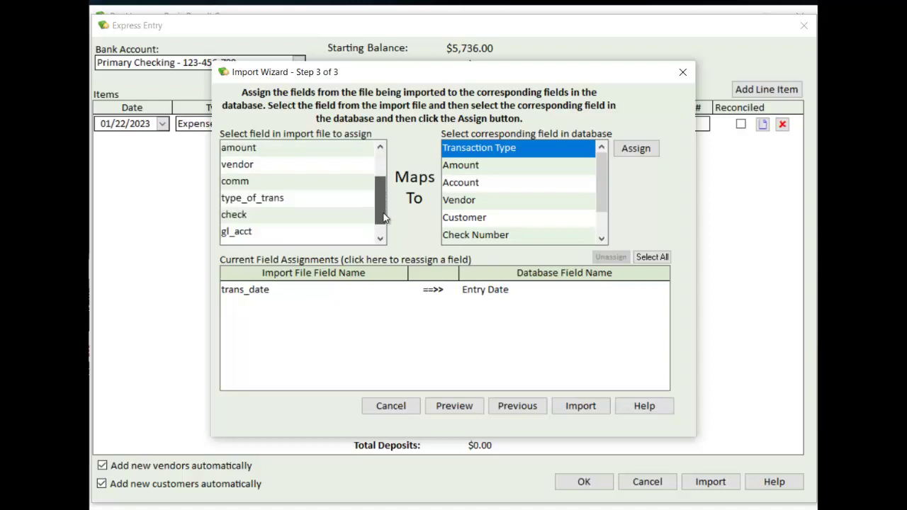
{"action": "left_click", "coordinate": [356, 204]}
{"action": "left_click", "coordinate": [635, 149]}
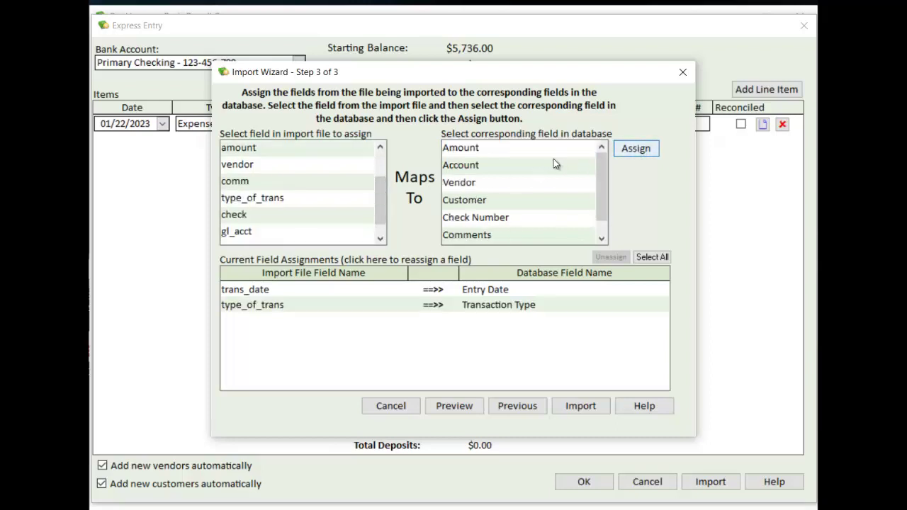
{"action": "left_click", "coordinate": [496, 150]}
{"action": "left_click", "coordinate": [358, 150]}
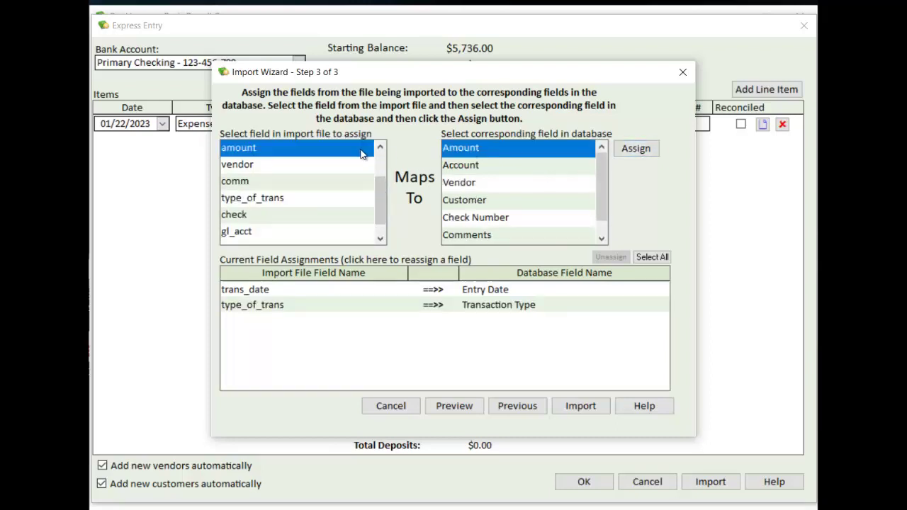
{"action": "left_click", "coordinate": [626, 150]}
{"action": "left_click", "coordinate": [452, 151]}
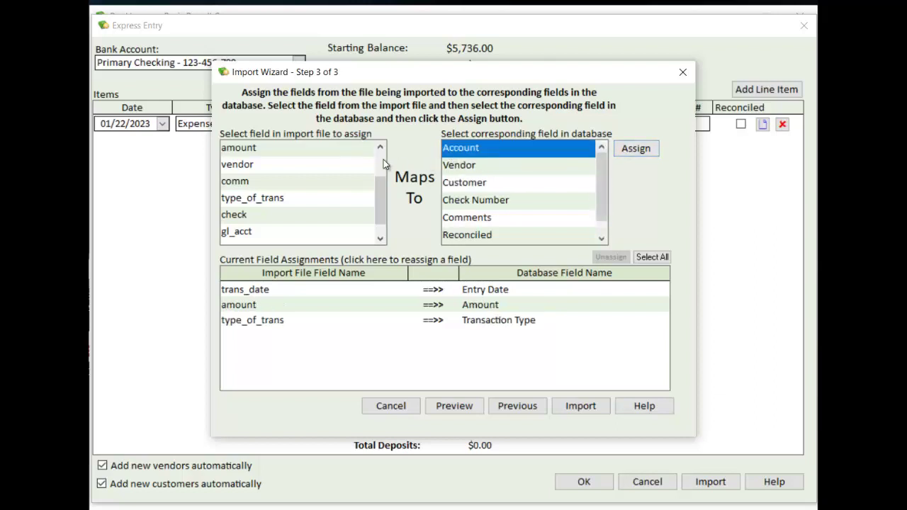
{"action": "left_click", "coordinate": [360, 231]}
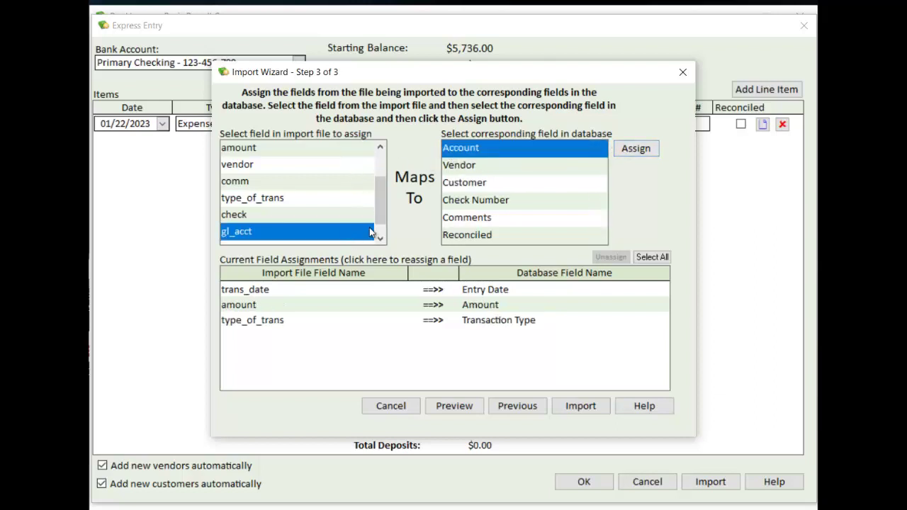
{"action": "left_click", "coordinate": [626, 151]}
Step: Map vendor, cust and check to Vendor, Customer and Check Number
{"action": "left_click", "coordinate": [491, 148]}
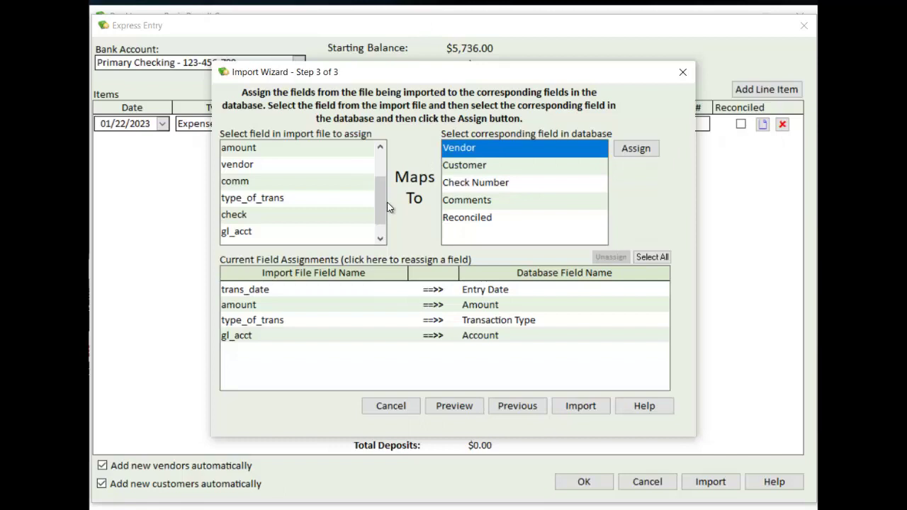
{"action": "left_click", "coordinate": [336, 164]}
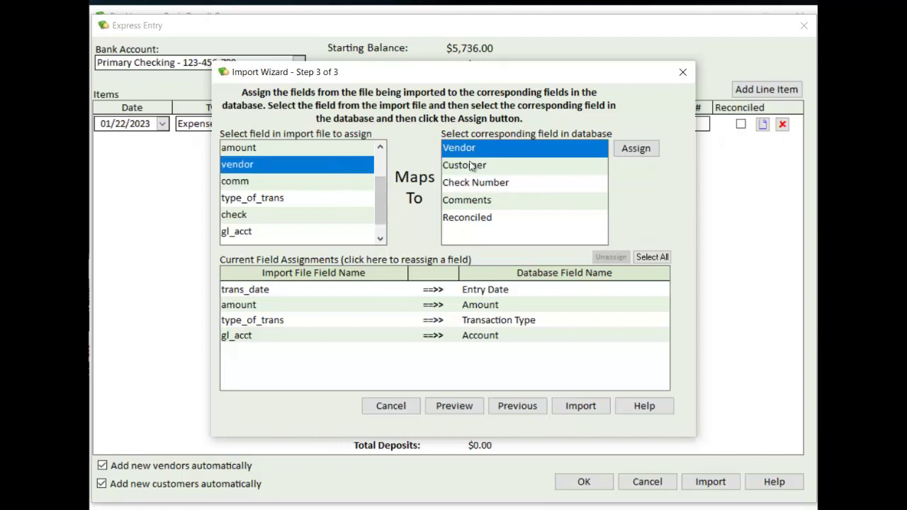
{"action": "left_click", "coordinate": [618, 152]}
{"action": "left_click", "coordinate": [517, 149]}
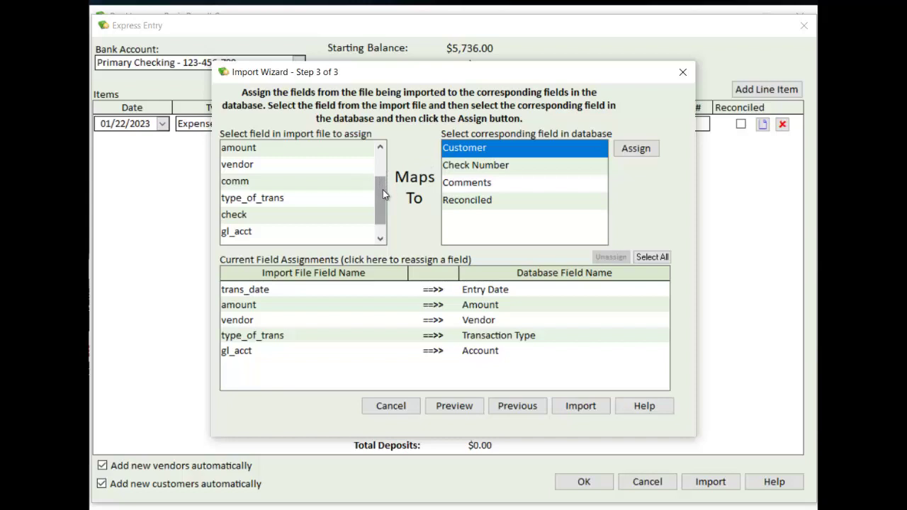
{"action": "scroll", "coordinate": [381, 188], "scroll_direction": "up", "scroll_amount": 1}
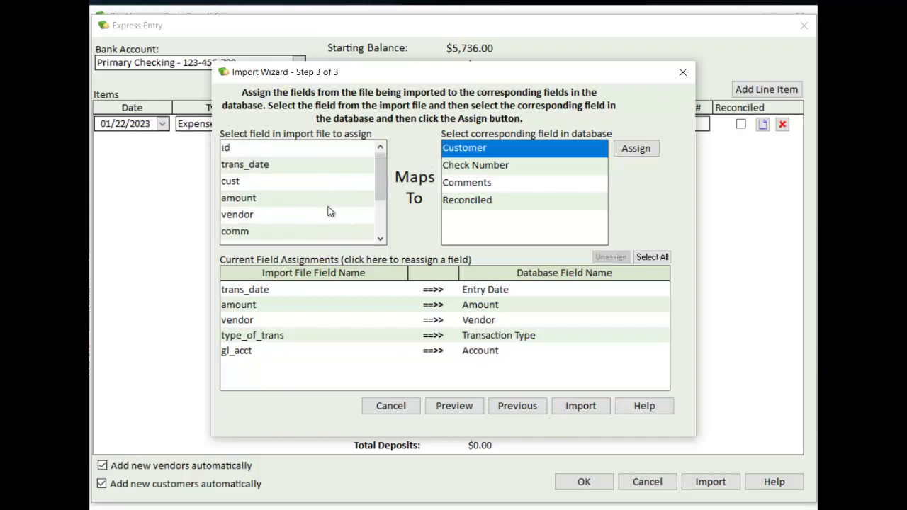
{"action": "left_click", "coordinate": [312, 181]}
{"action": "left_click", "coordinate": [635, 149]}
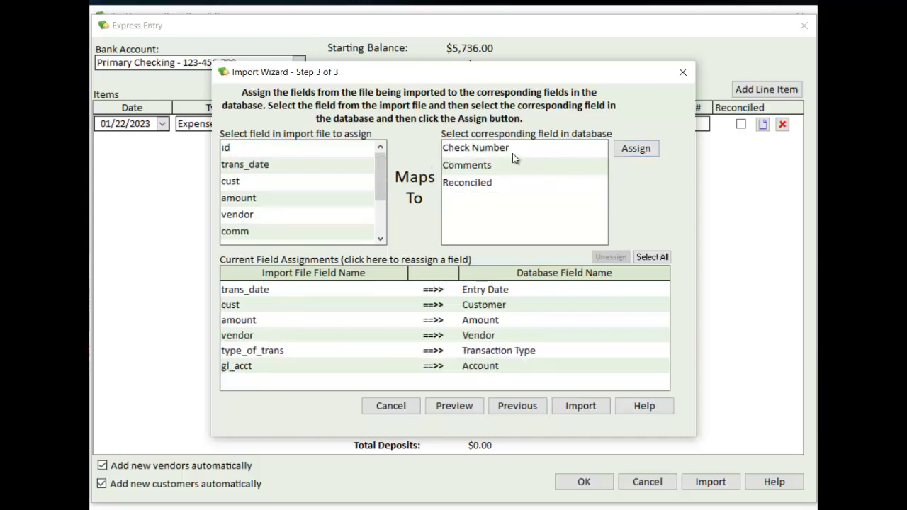
{"action": "left_click", "coordinate": [496, 152]}
{"action": "scroll", "coordinate": [375, 201], "scroll_direction": "down", "scroll_amount": 2}
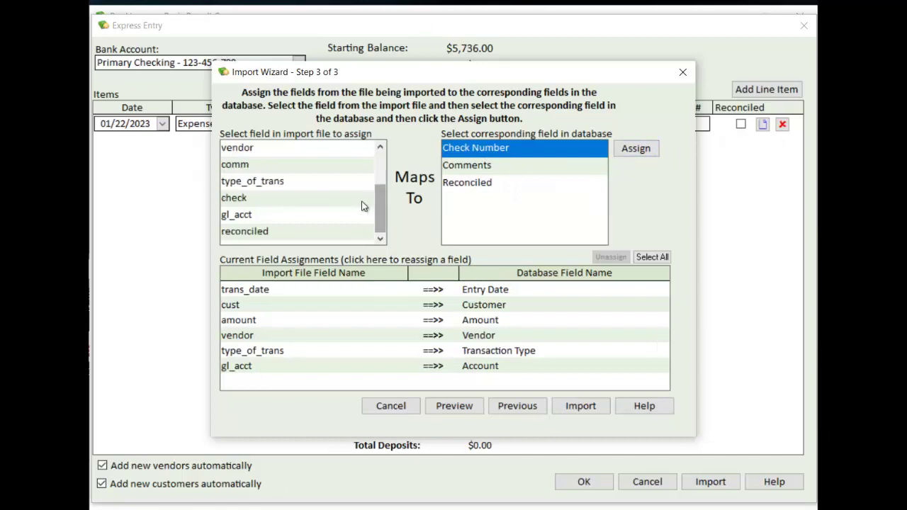
{"action": "left_click", "coordinate": [350, 204]}
{"action": "left_click", "coordinate": [636, 149]}
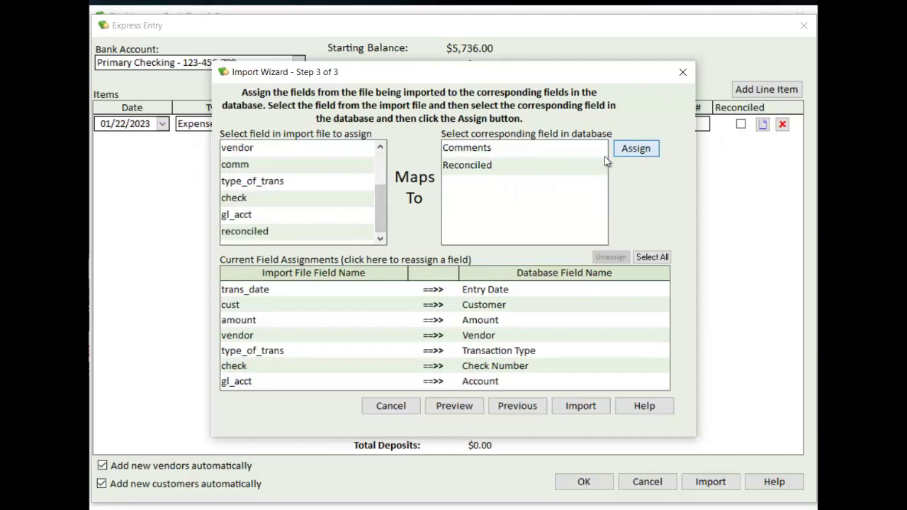
Step: Map comm to Comments and reconciled to Reconciled, then run the import
{"action": "left_click", "coordinate": [503, 149]}
{"action": "left_click", "coordinate": [343, 164]}
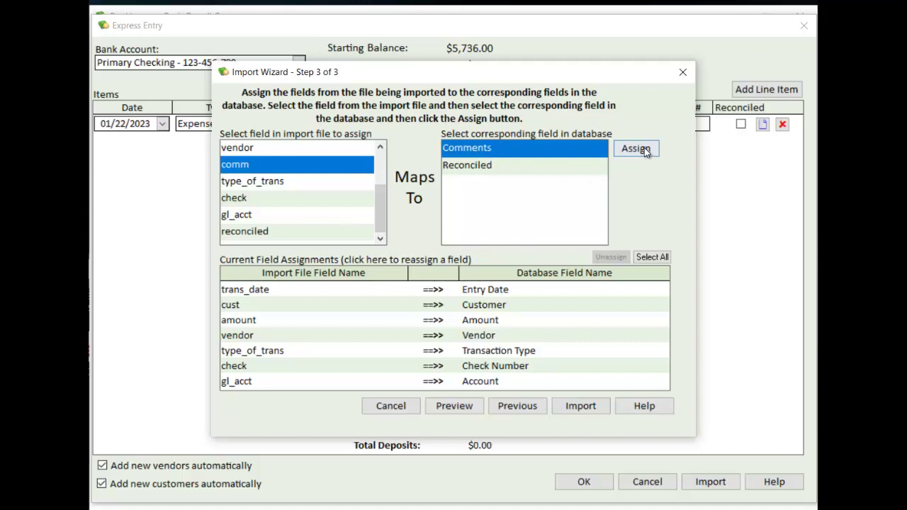
{"action": "left_click", "coordinate": [642, 149]}
{"action": "left_click", "coordinate": [489, 148]}
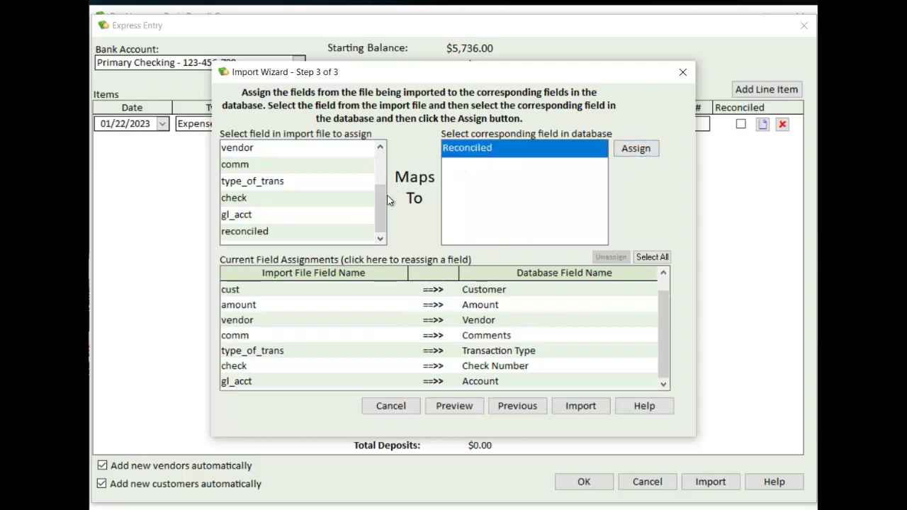
{"action": "left_click", "coordinate": [346, 236]}
{"action": "left_click", "coordinate": [637, 150]}
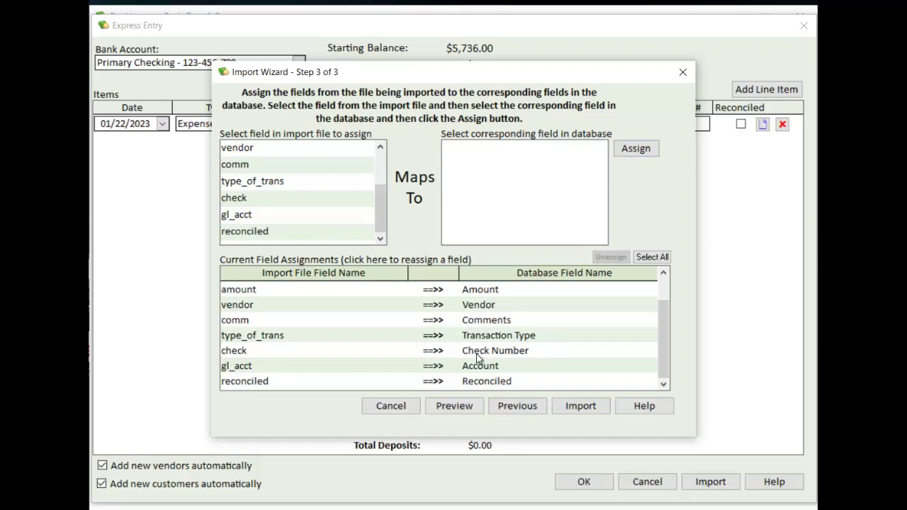
{"action": "left_click", "coordinate": [575, 404]}
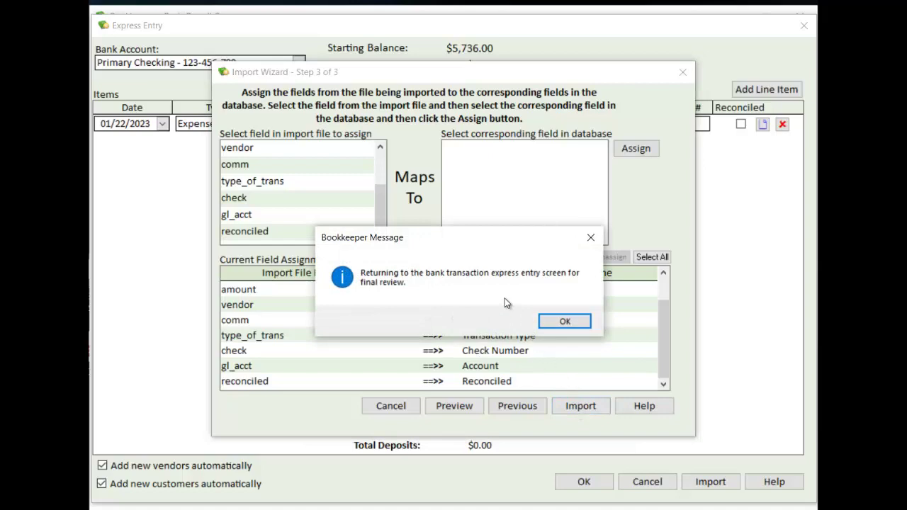
Step: Give the $25.77 expense Cell Phone Provider, the $2,342.89 deposit Celestial Customer and Sales, then save
{"action": "left_click", "coordinate": [560, 320]}
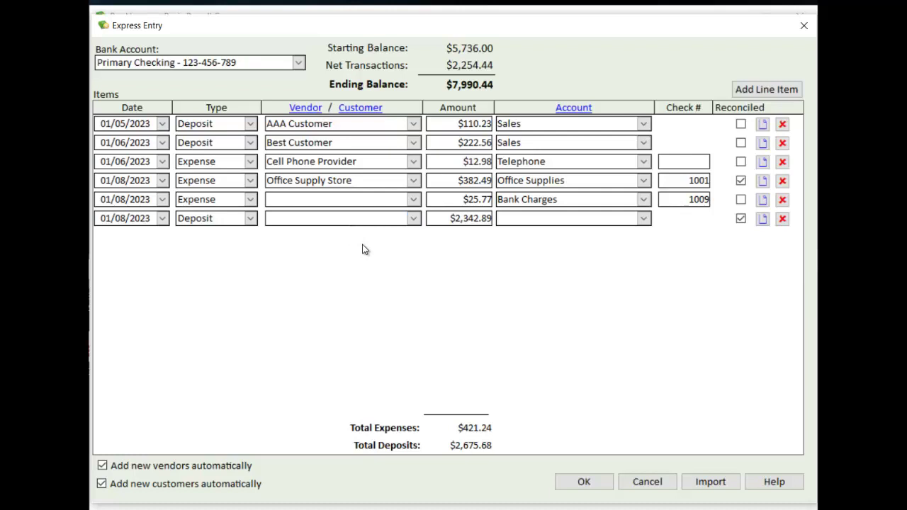
{"action": "left_click", "coordinate": [415, 201]}
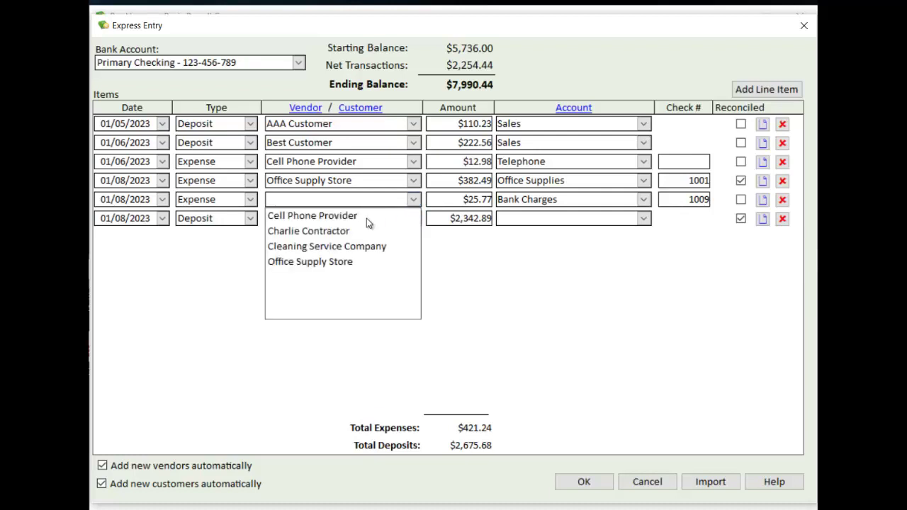
{"action": "left_click", "coordinate": [366, 216]}
{"action": "left_click", "coordinate": [412, 218]}
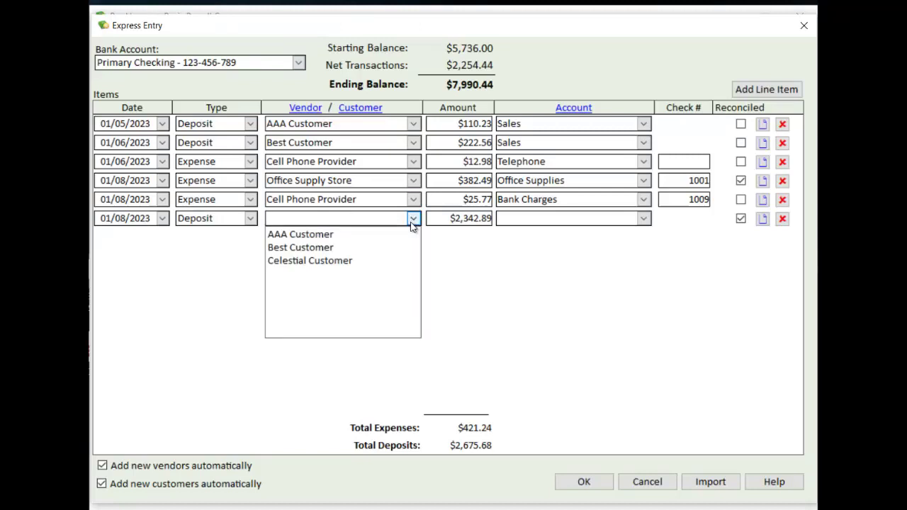
{"action": "left_click", "coordinate": [351, 262]}
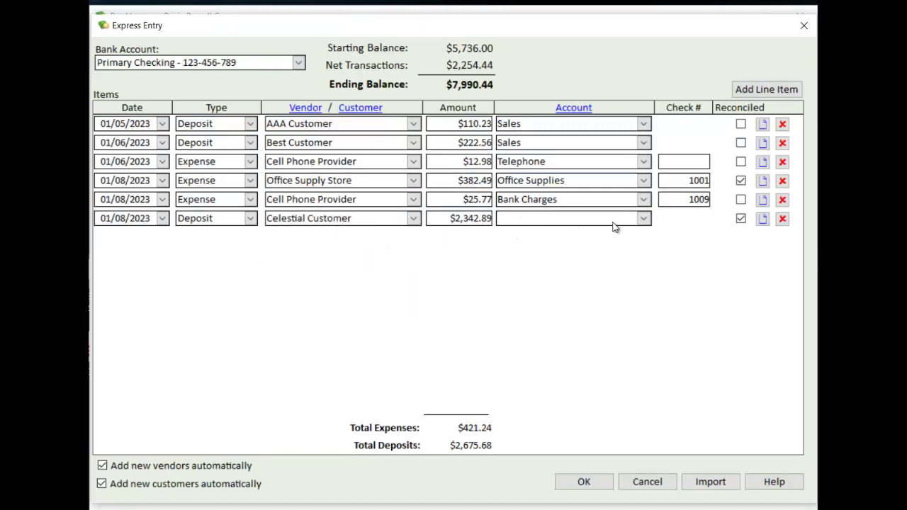
{"action": "type", "text": "Sales"}
{"action": "left_click", "coordinate": [585, 482]}
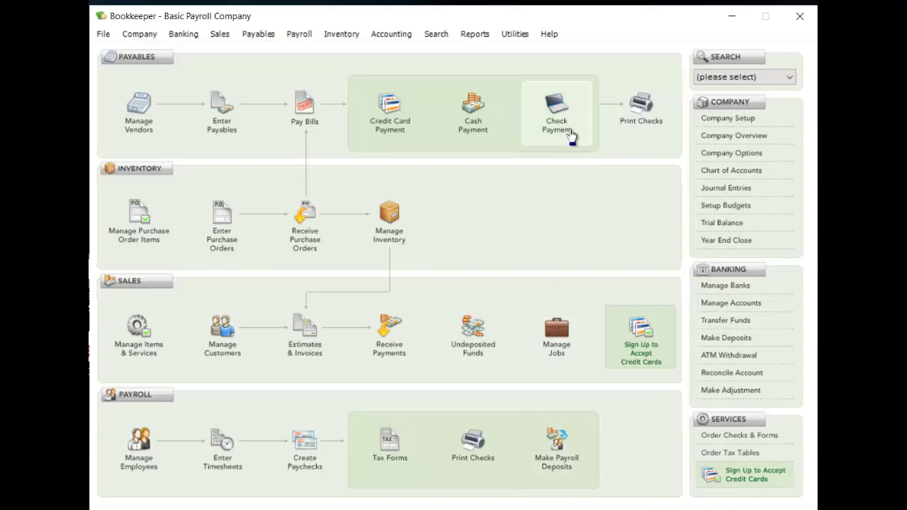
{"action": "left_click", "coordinate": [558, 106]}
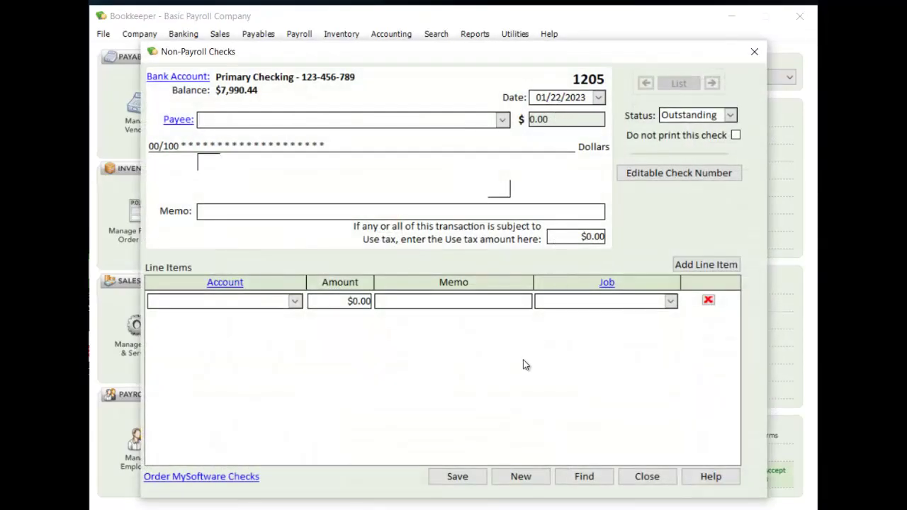
{"action": "left_click", "coordinate": [581, 477]}
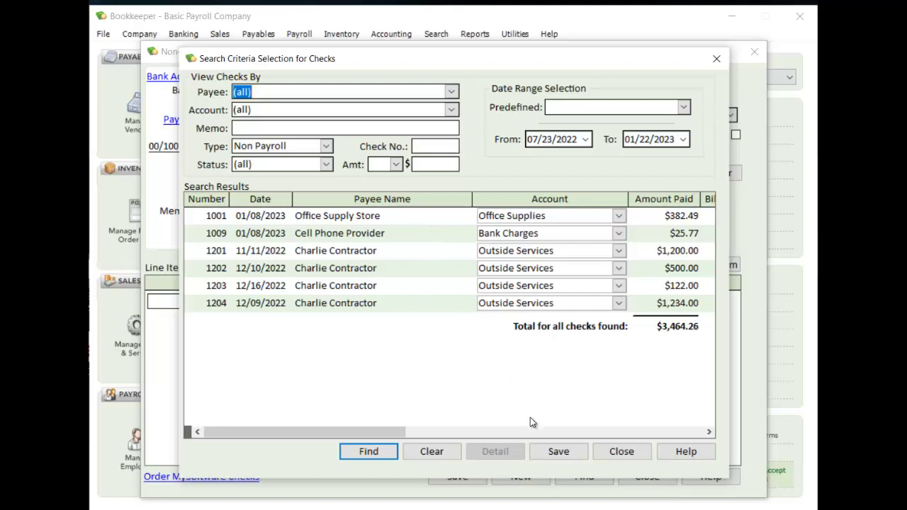
{"action": "left_click", "coordinate": [618, 453]}
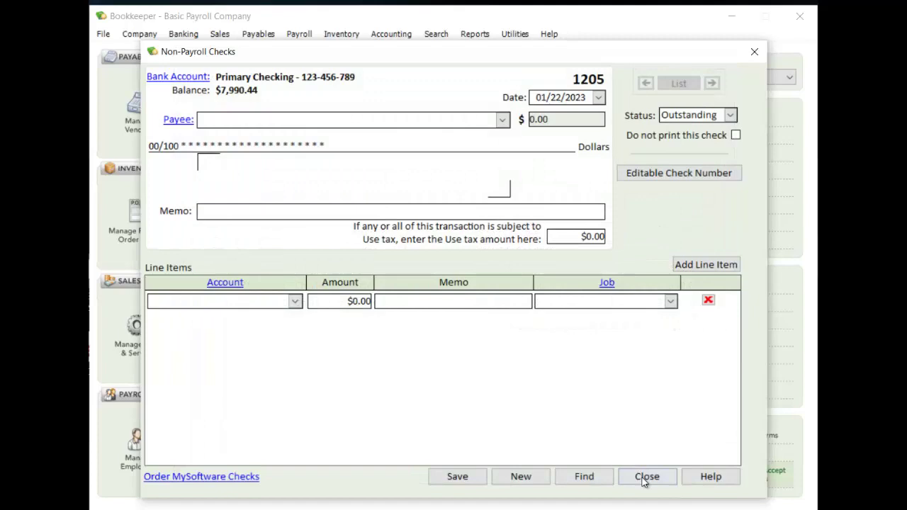
{"action": "left_click", "coordinate": [646, 477]}
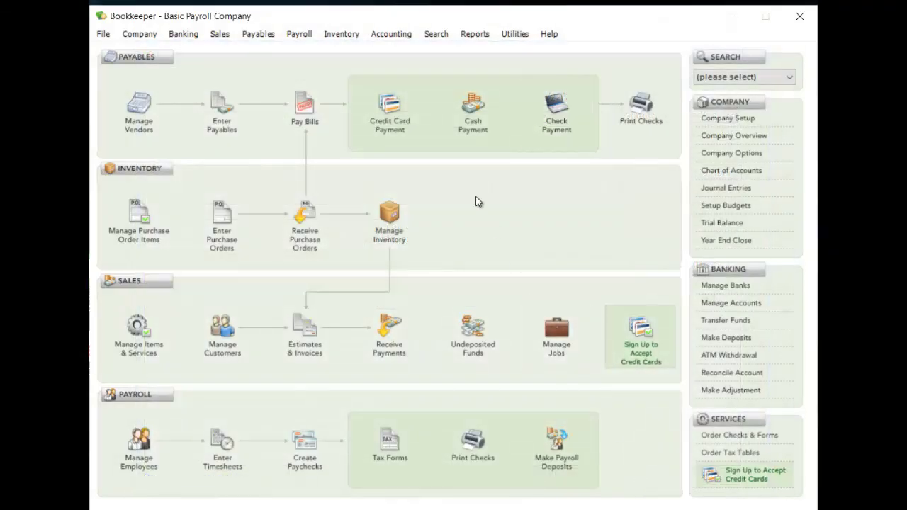